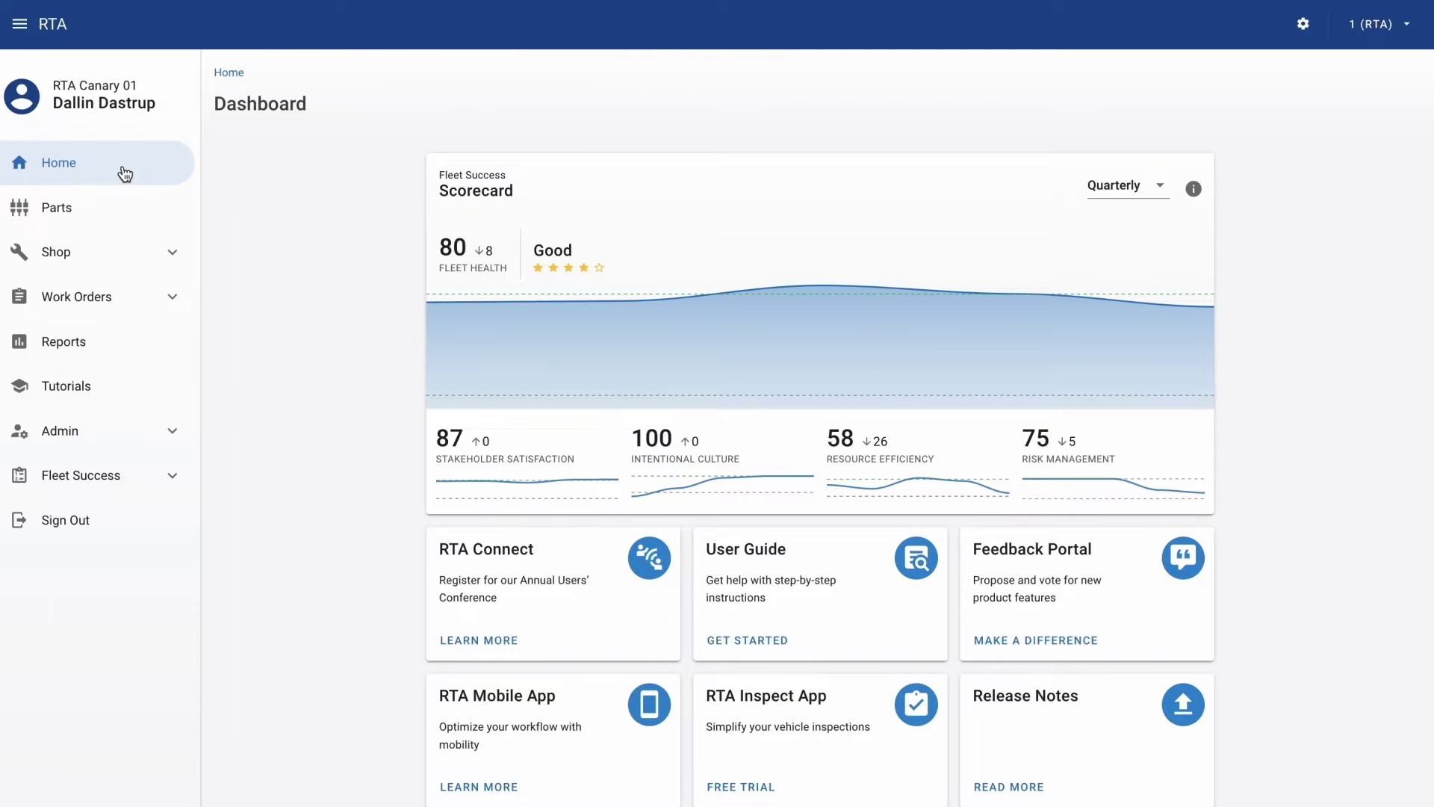
# Step: Search the work orders for vehicle 1506
pyautogui.click(130, 307)
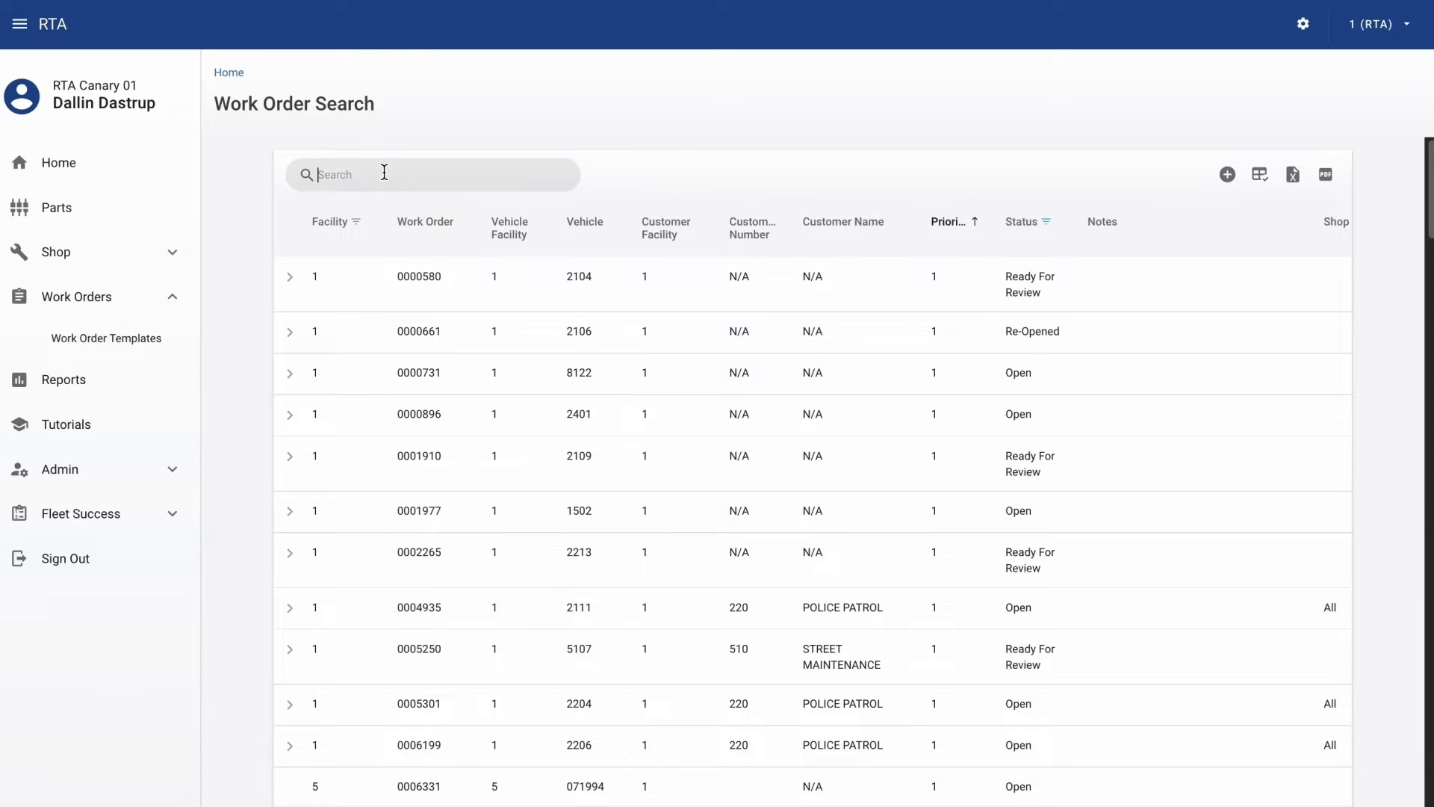
pyautogui.click(384, 173)
pyautogui.write('1506')
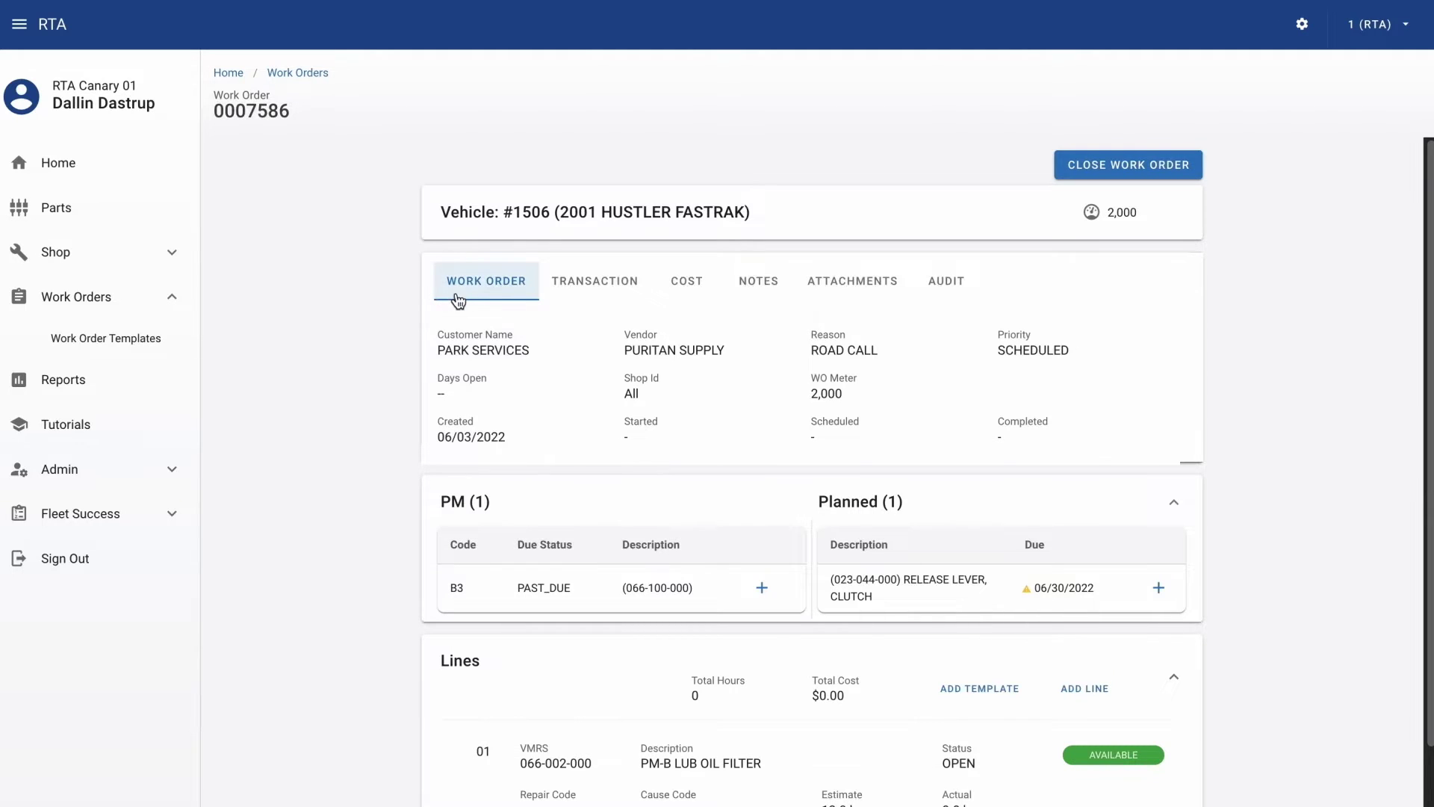
# Step: Review work order 0007586's transactions, cost, notes, attachments and audit, then add PM B3 as lines
pyautogui.click(564, 299)
pyautogui.click(674, 304)
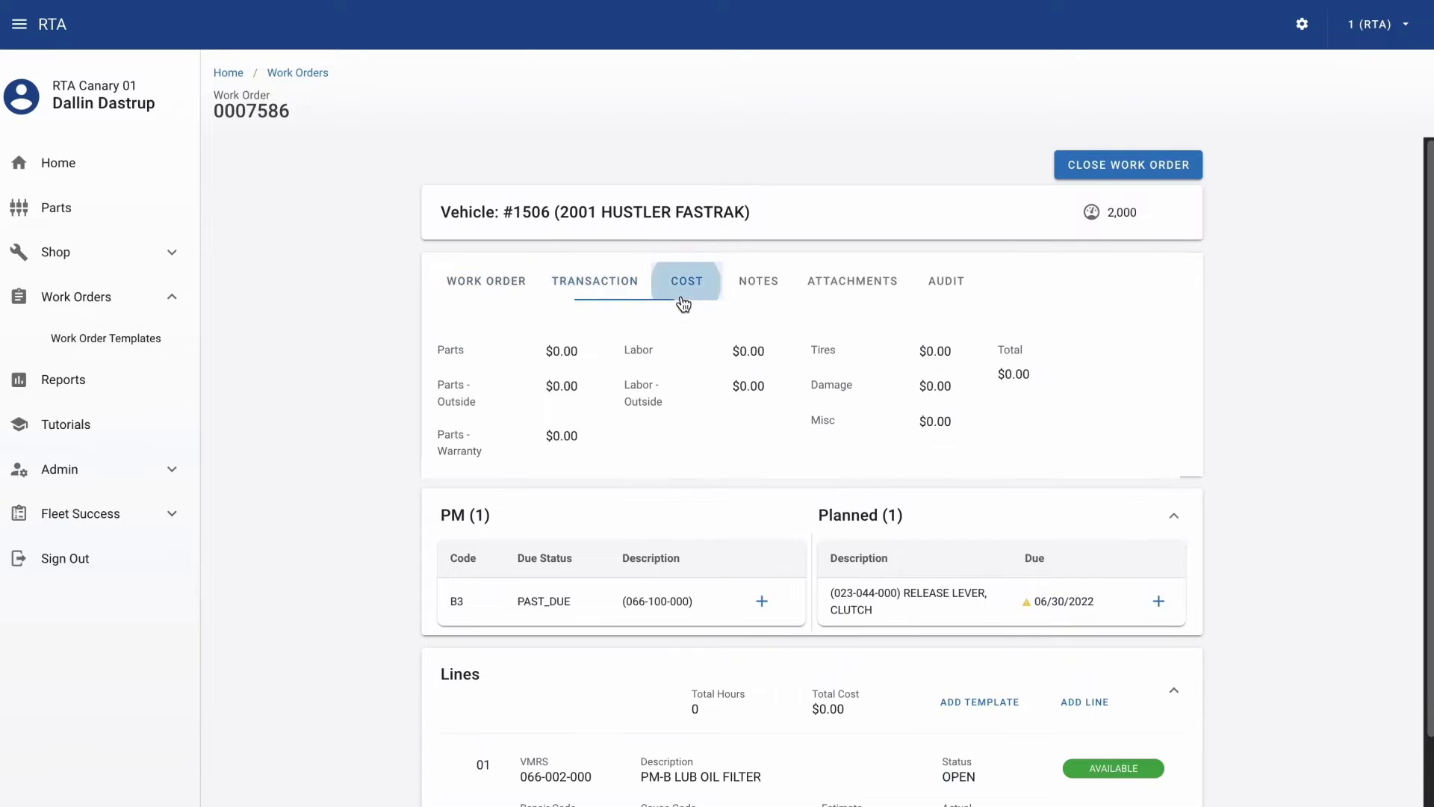
pyautogui.click(767, 299)
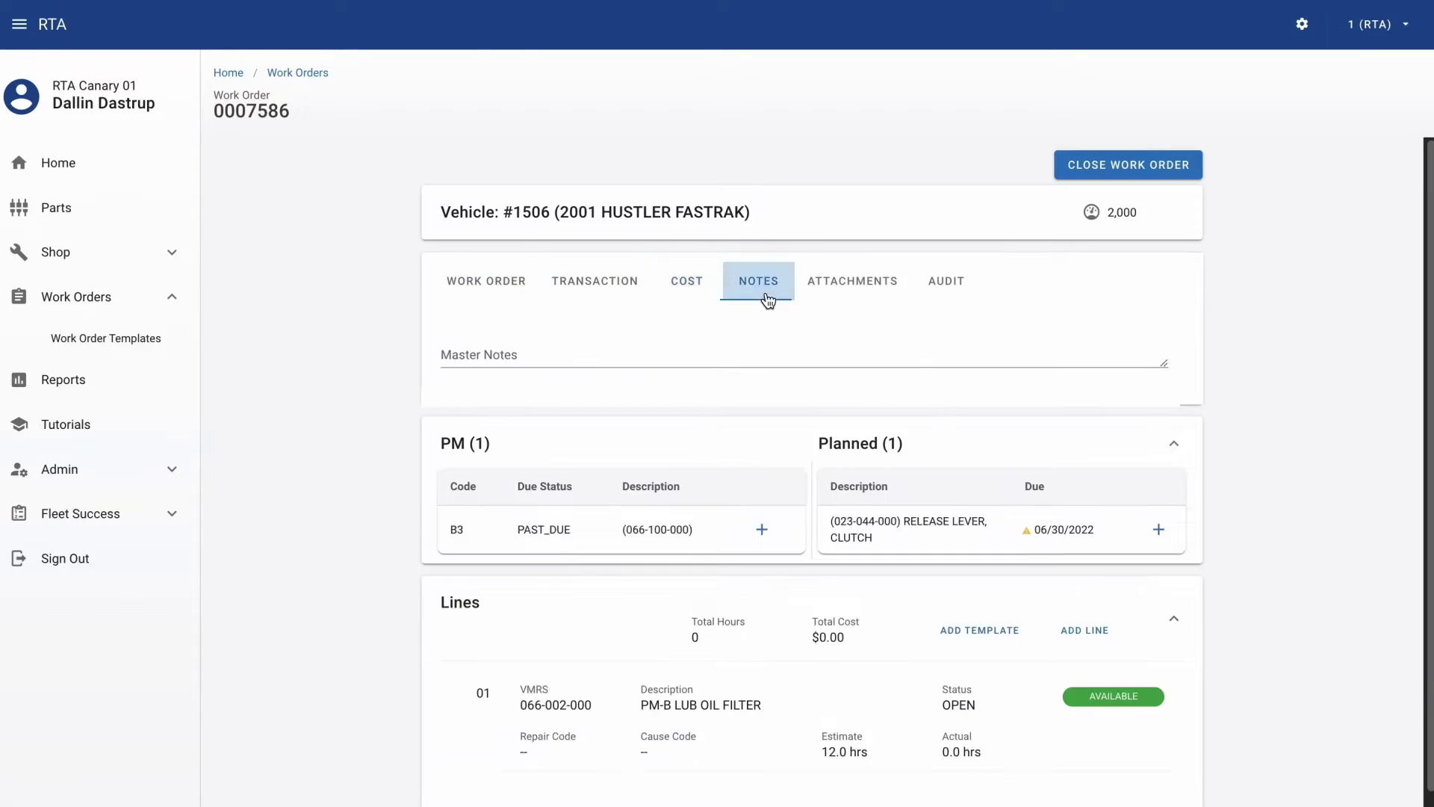
pyautogui.click(836, 299)
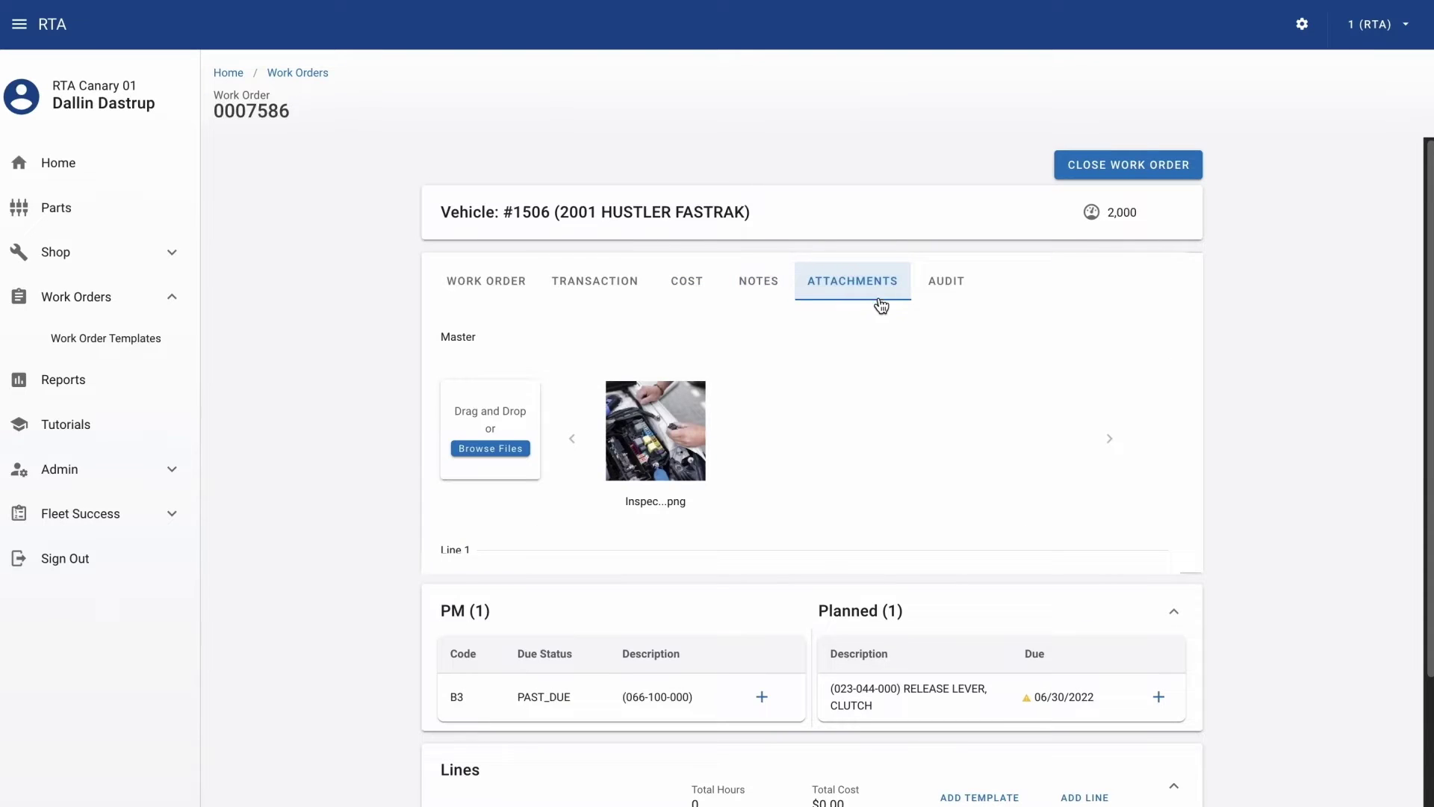
pyautogui.click(939, 299)
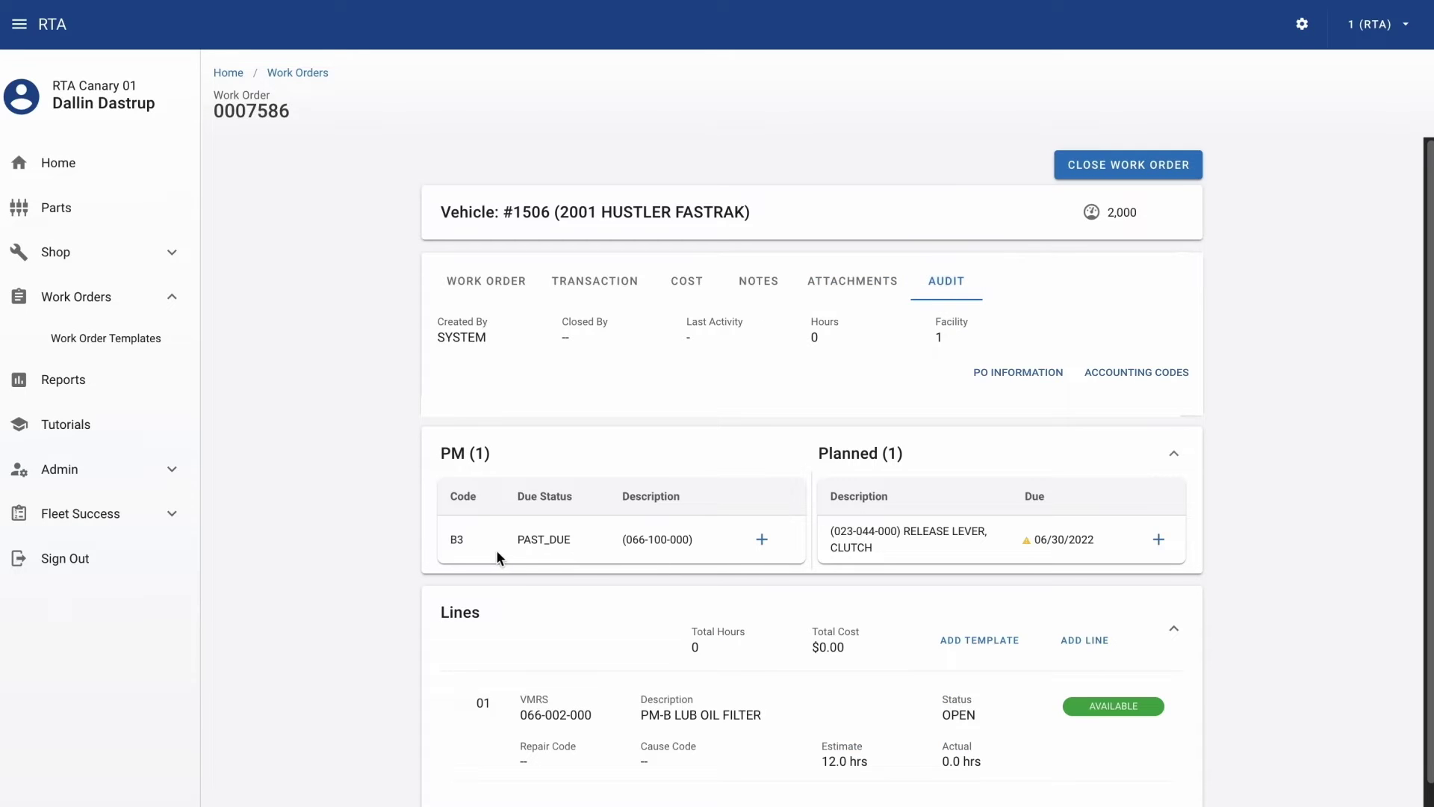
pyautogui.click(762, 545)
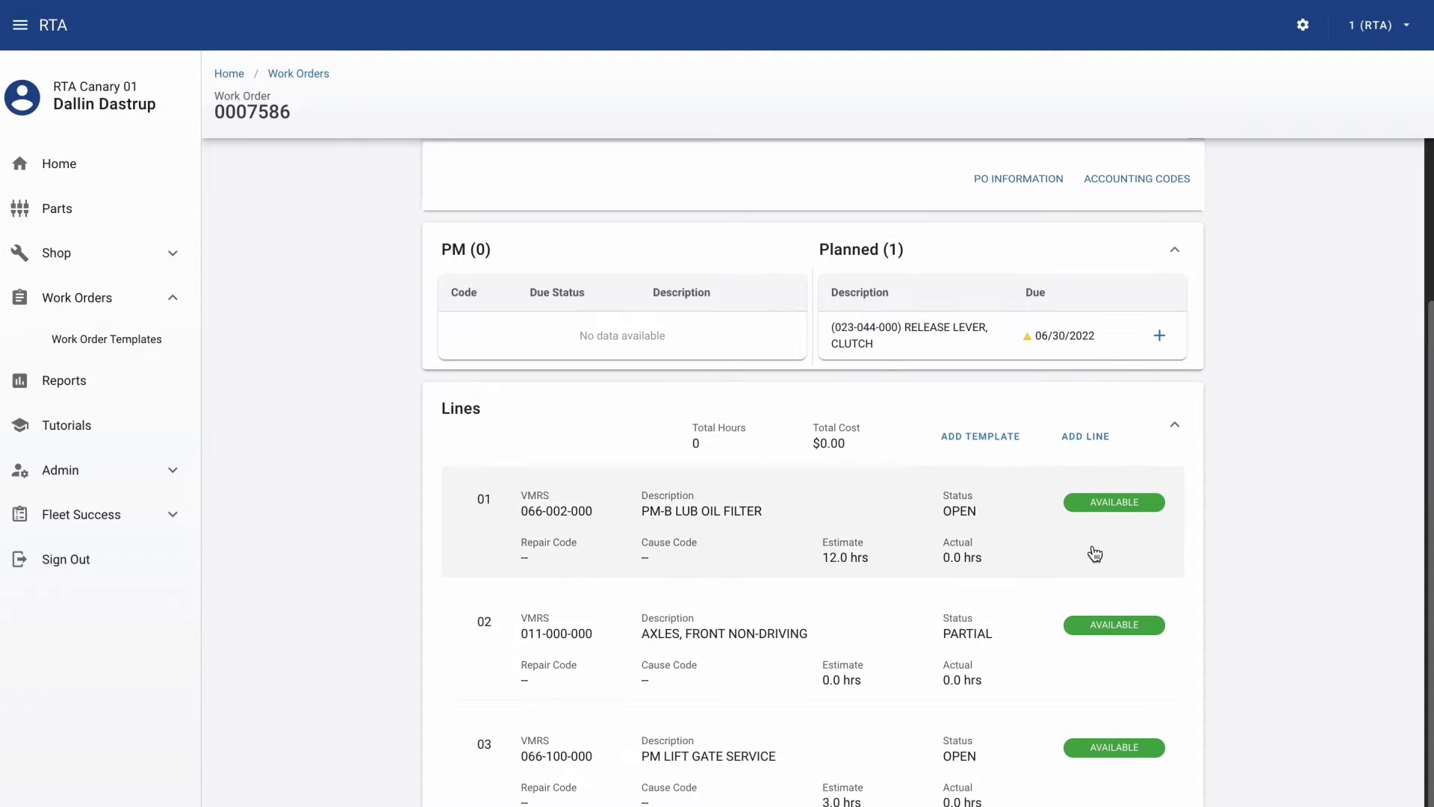
# Step: Check line 01's technicians, then edit the PM-B Lub Oil Filter line
pyautogui.click(1021, 550)
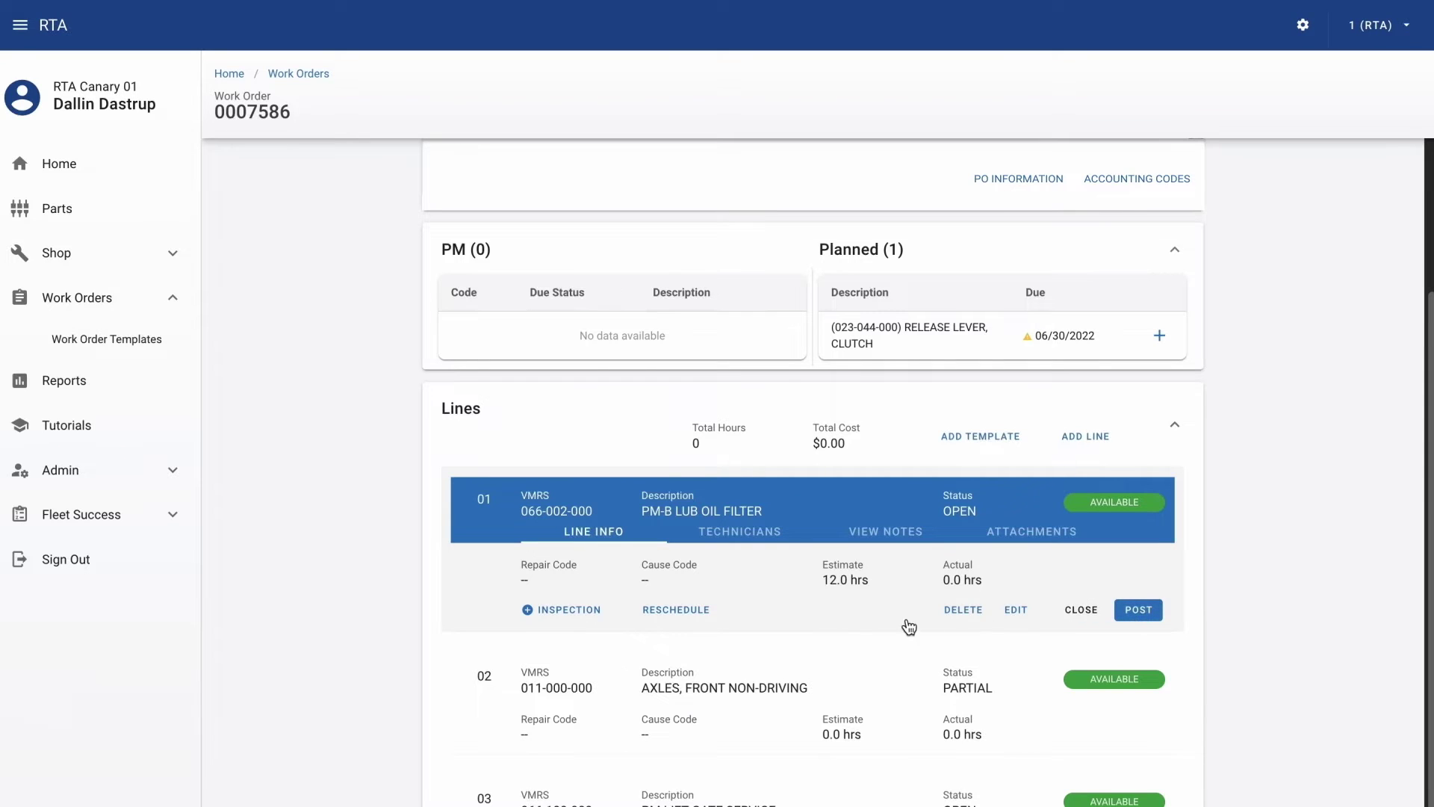
pyautogui.click(742, 533)
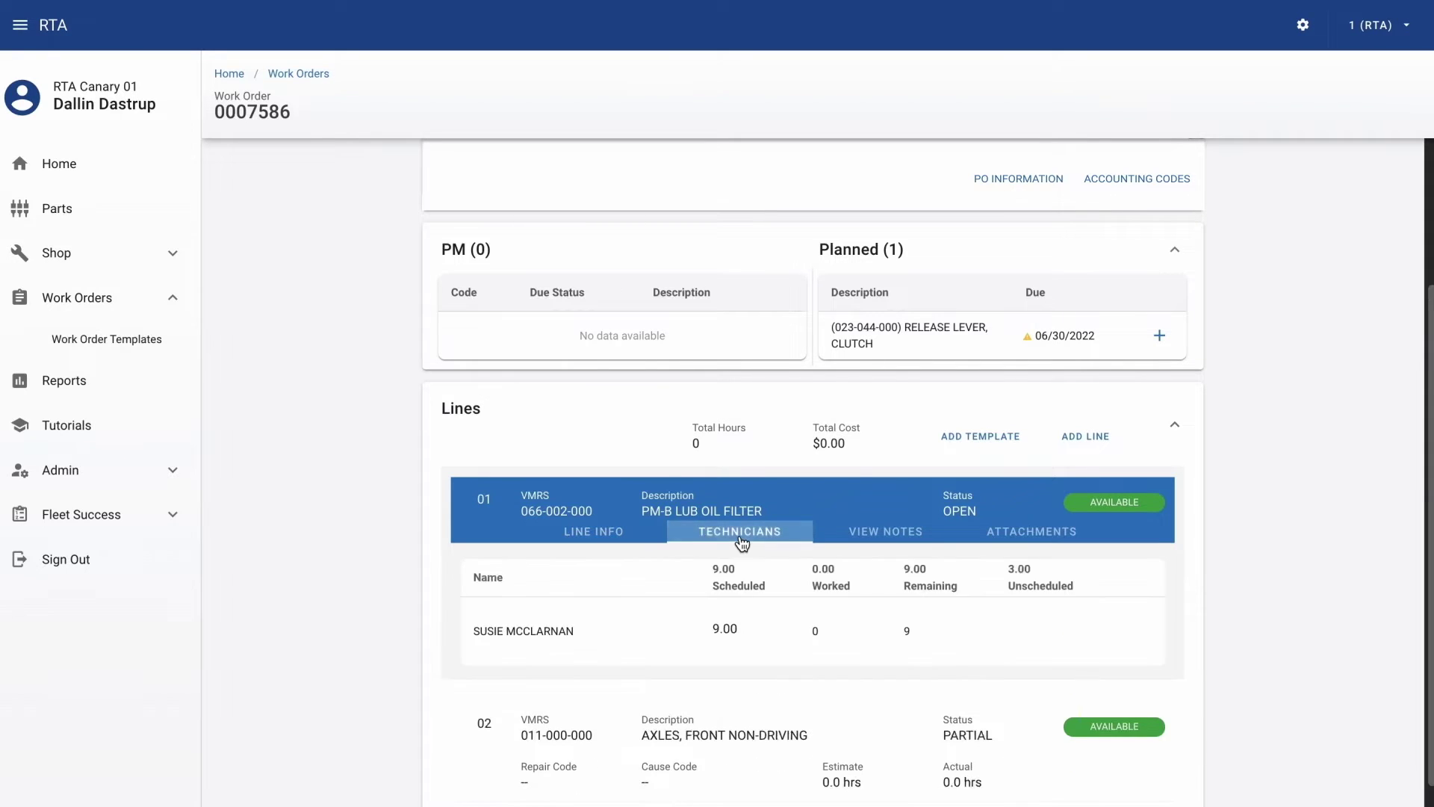
pyautogui.click(742, 538)
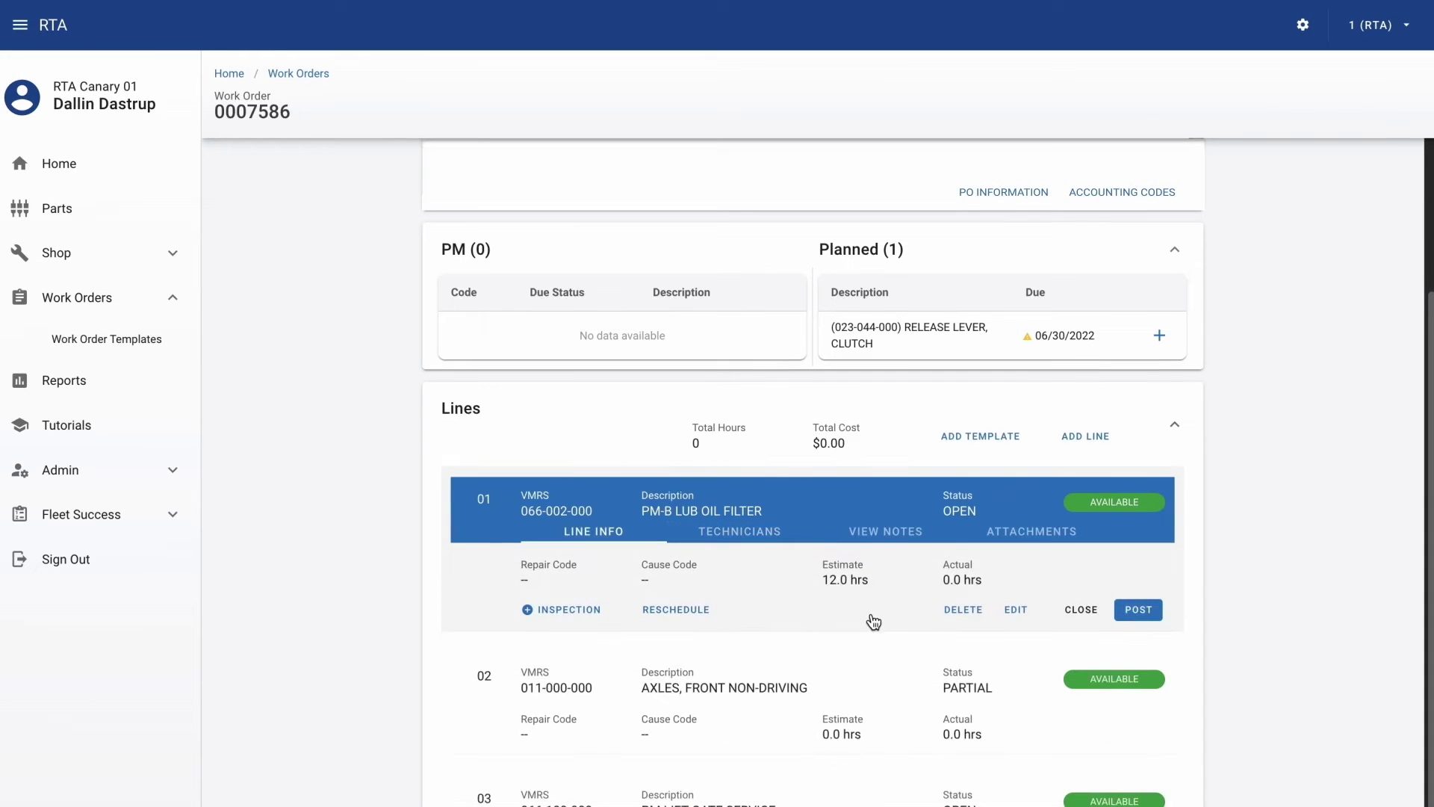
pyautogui.click(1016, 613)
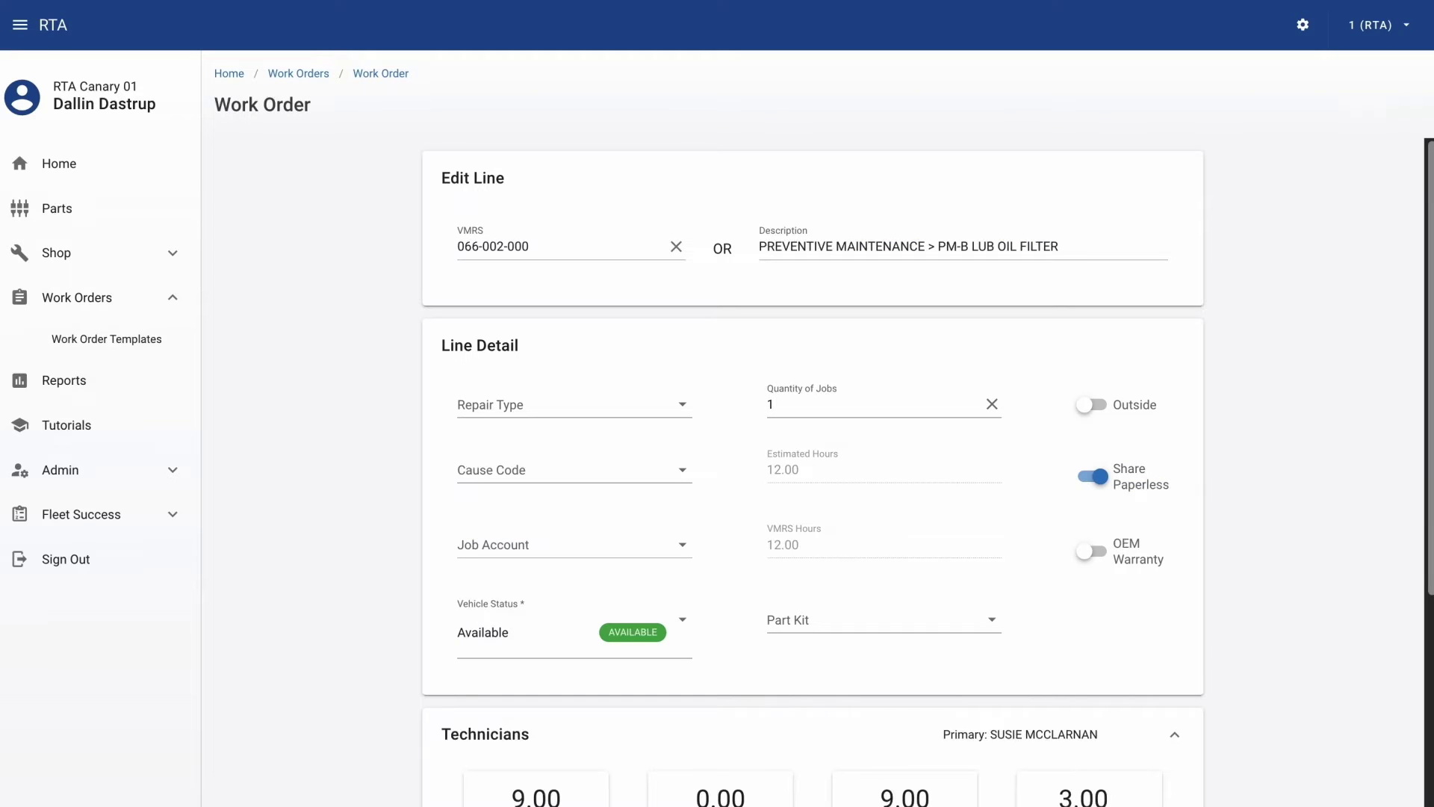
# Step: Scroll through line 01's details and its 12.0-hour technician estimate without changing anything
pyautogui.scroll(-3, 814, 473)
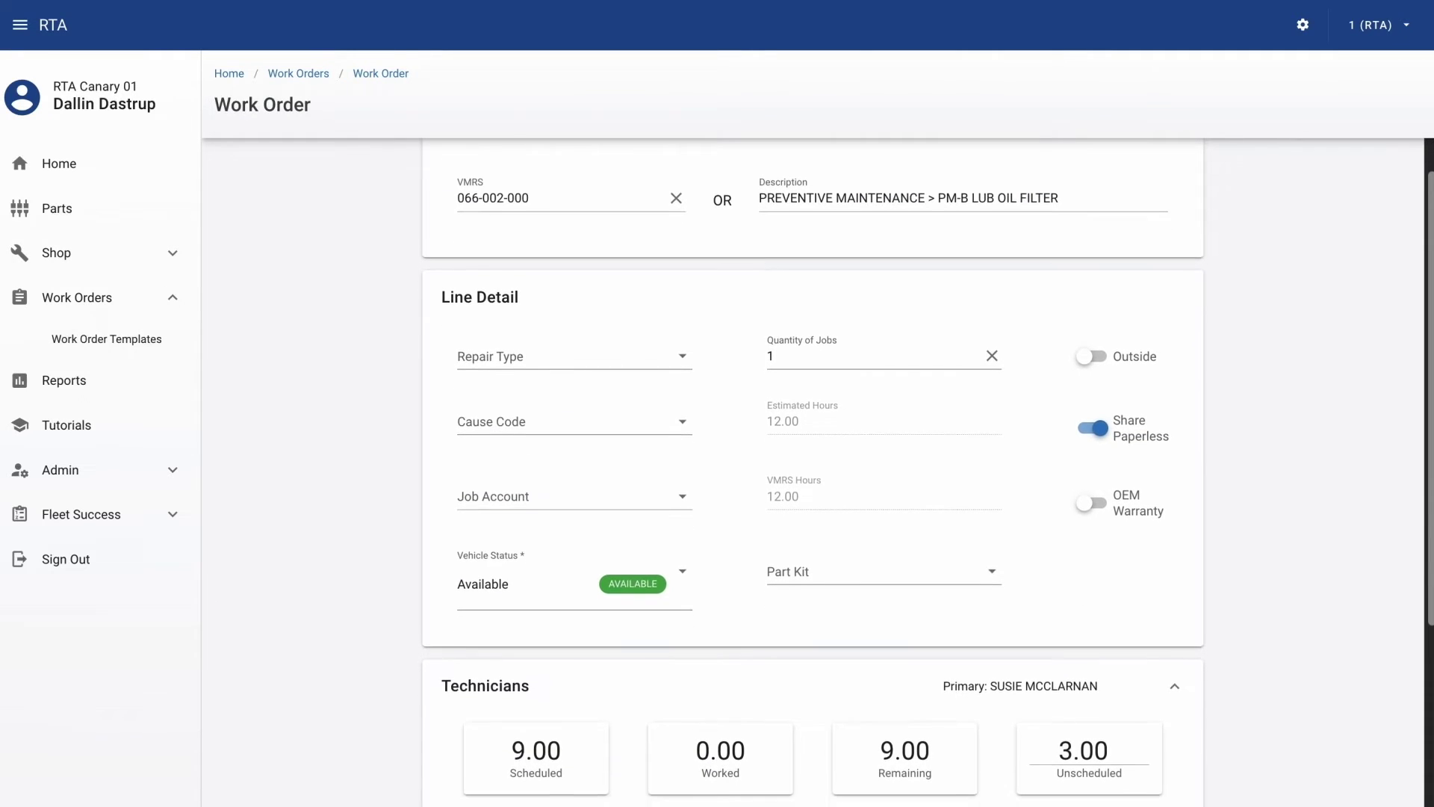
pyautogui.scroll(-4, 814, 473)
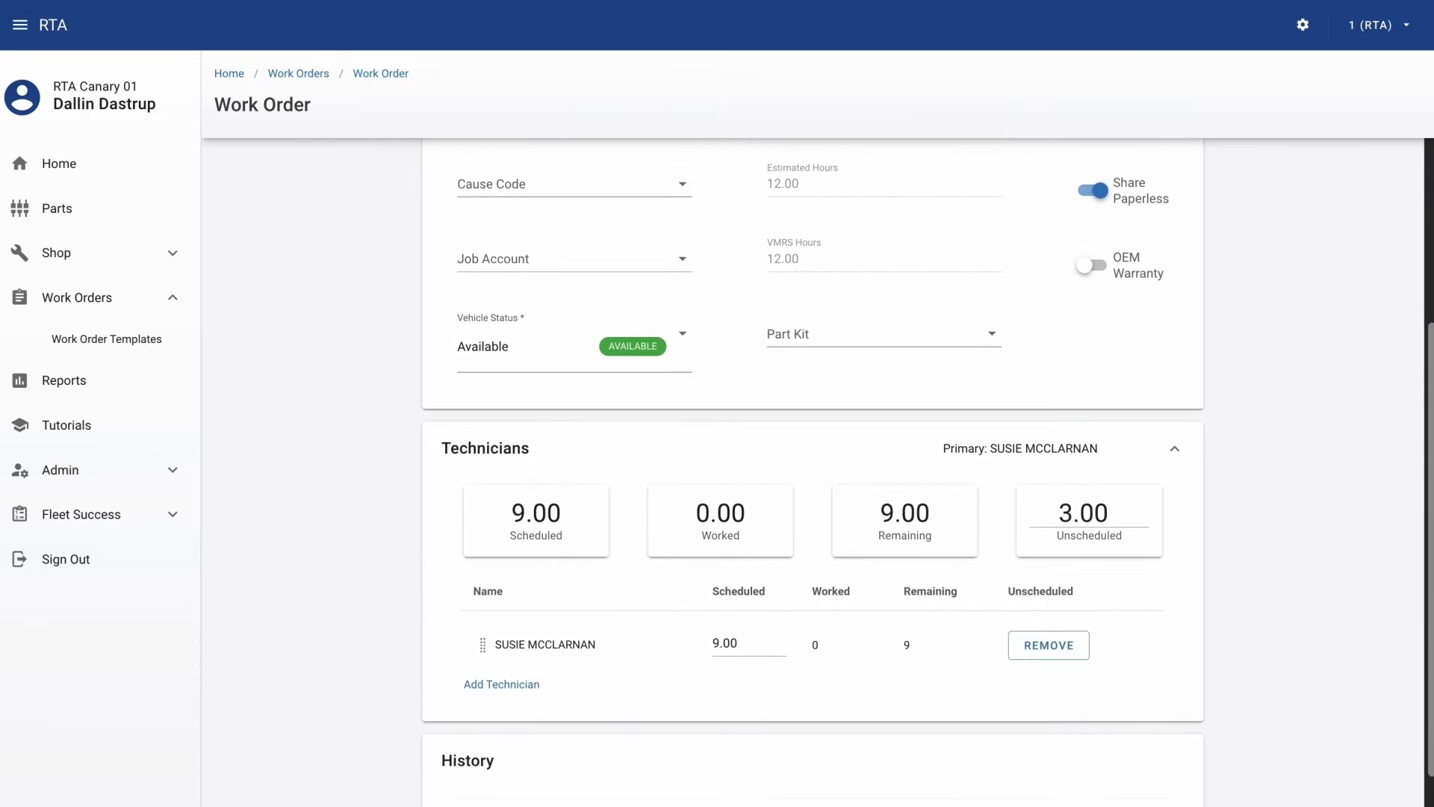
pyautogui.scroll(-1, 815, 473)
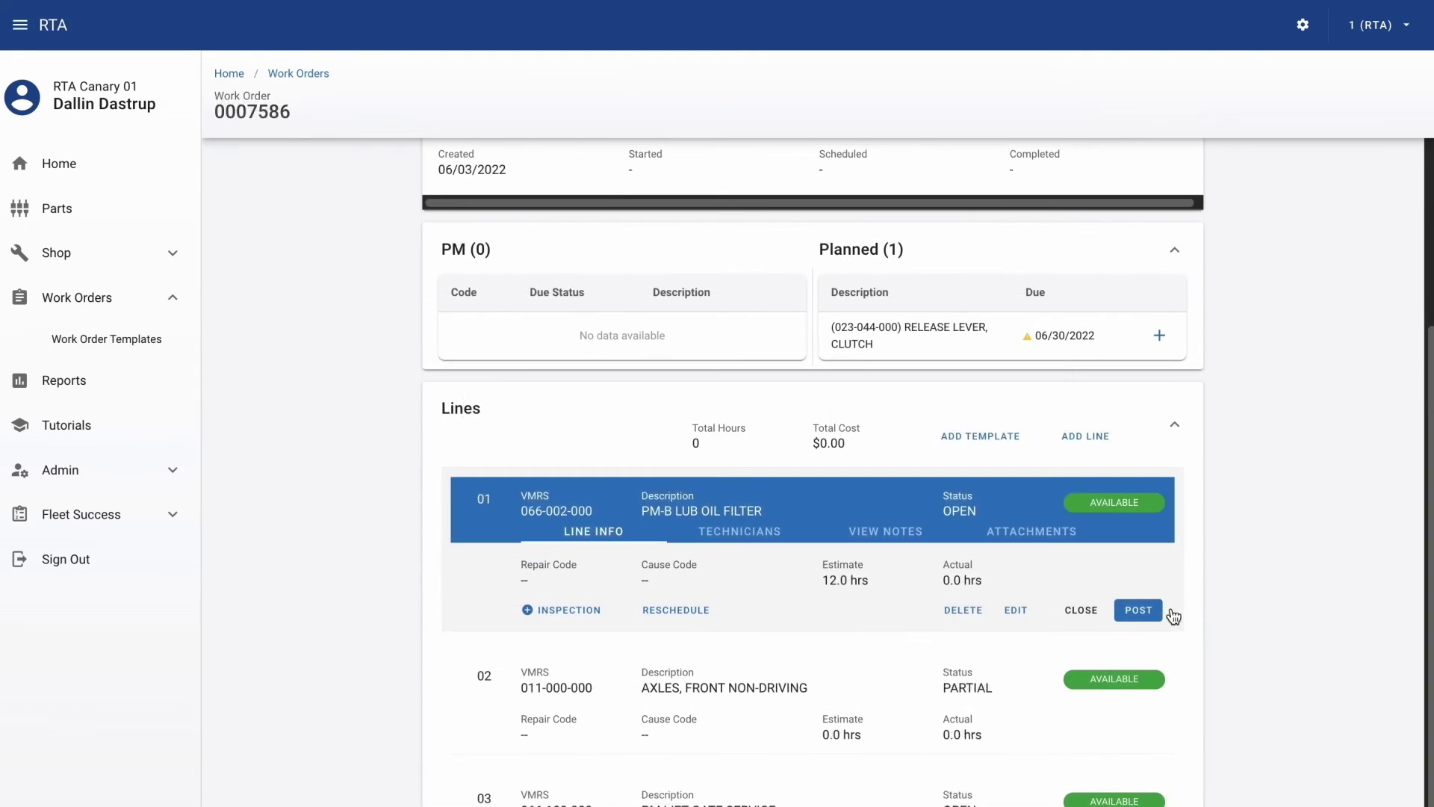
# Step: Post one P235/60R16 tire part from TIRERACK to line 01
pyautogui.click(1137, 613)
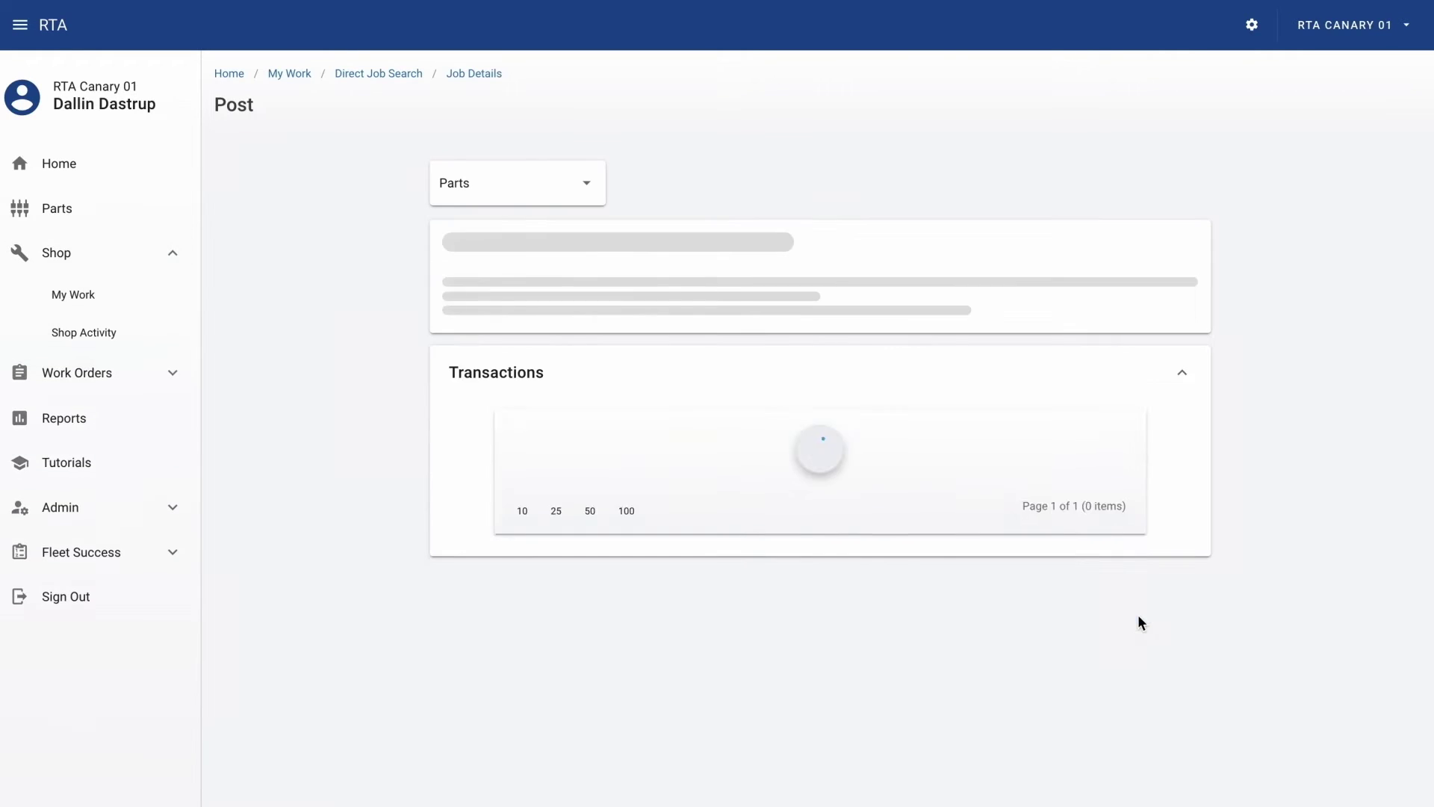
pyautogui.click(573, 192)
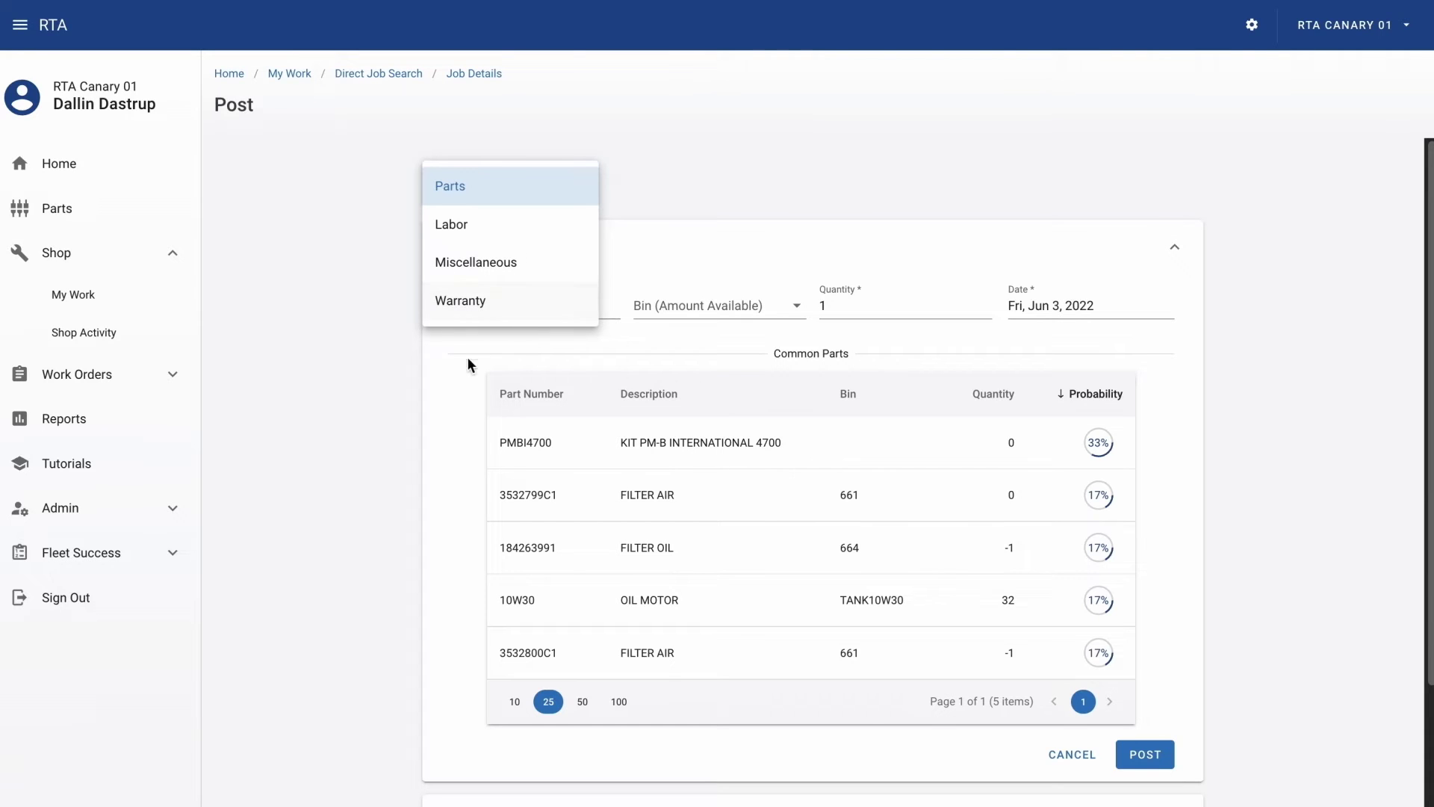
pyautogui.press('Escape')
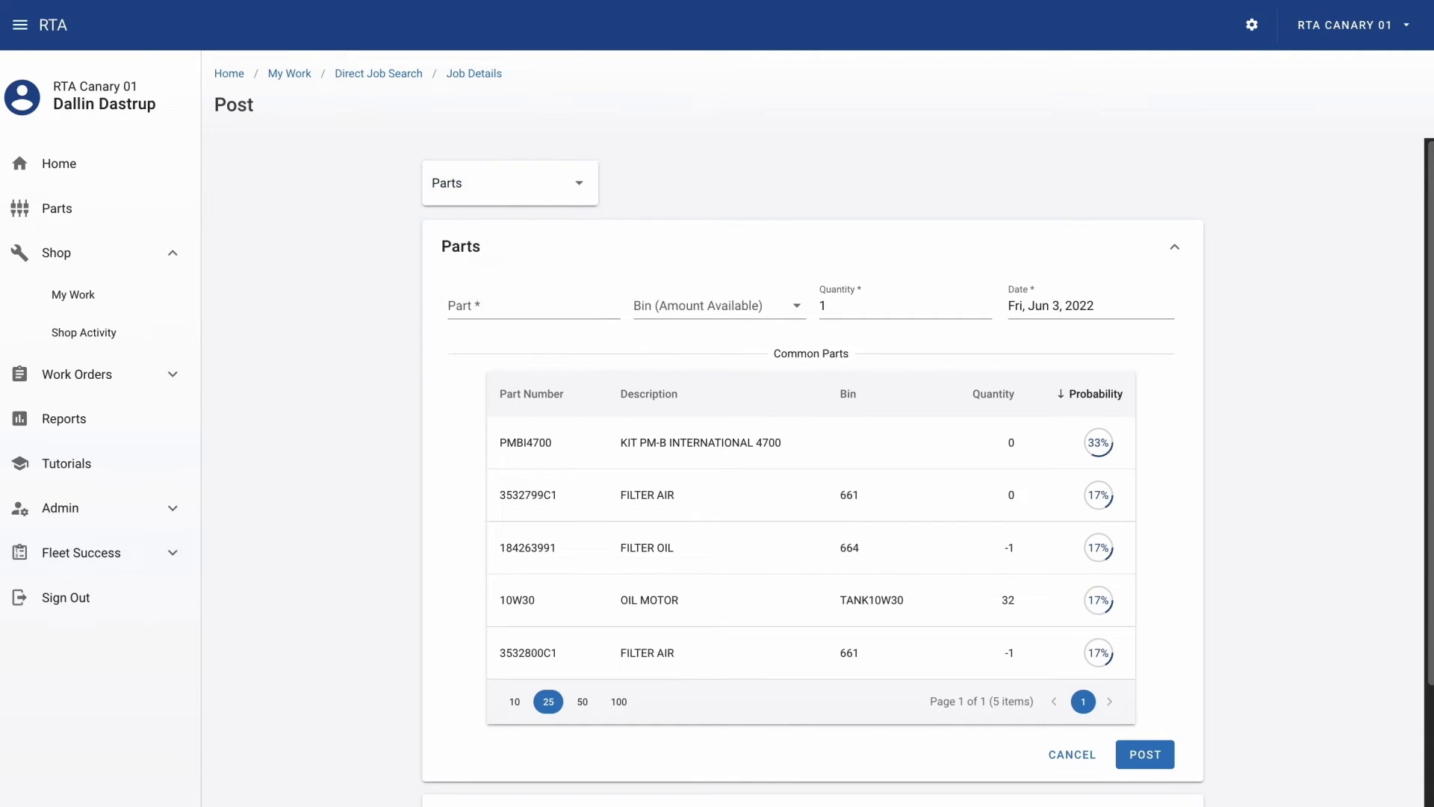
pyautogui.click(482, 309)
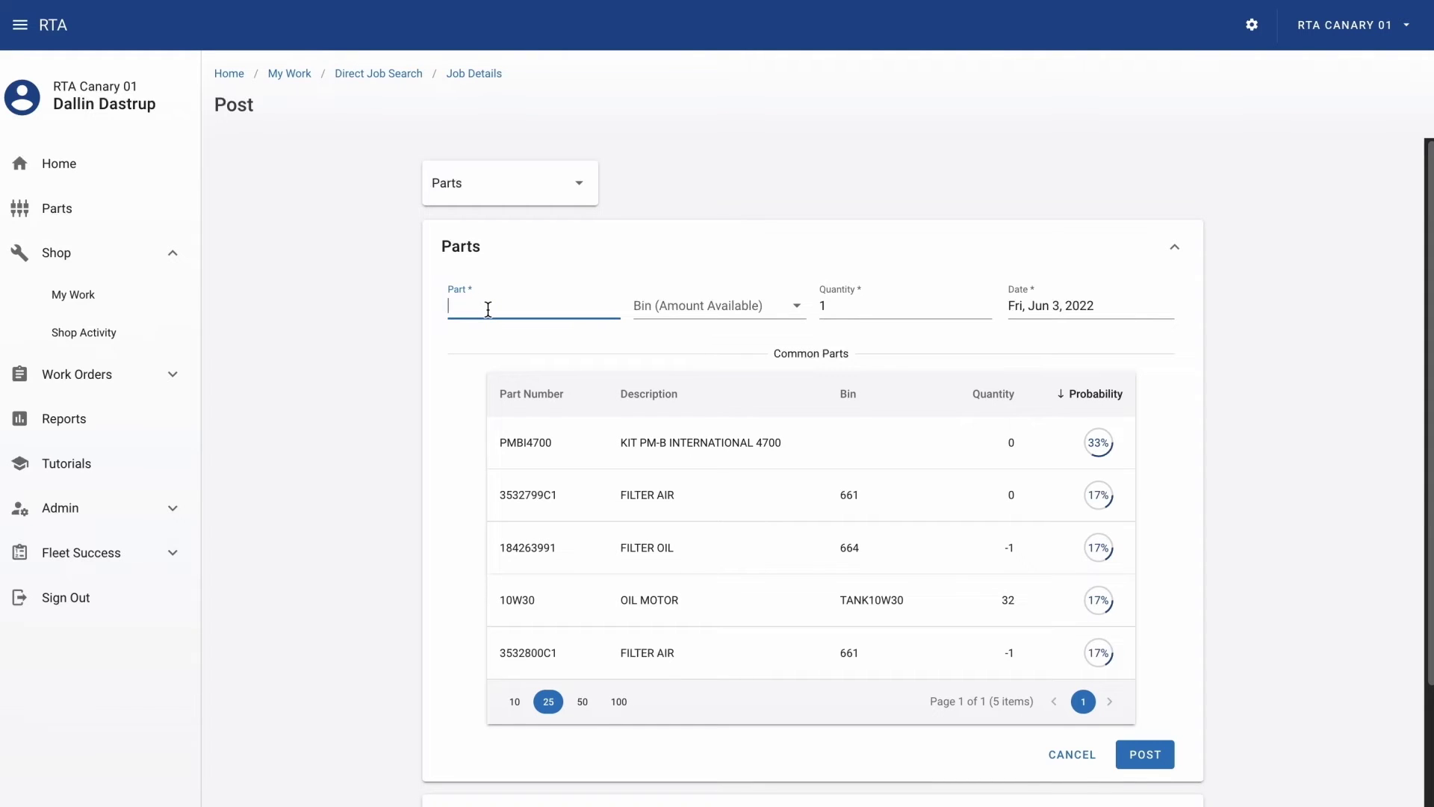
pyautogui.write('tire')
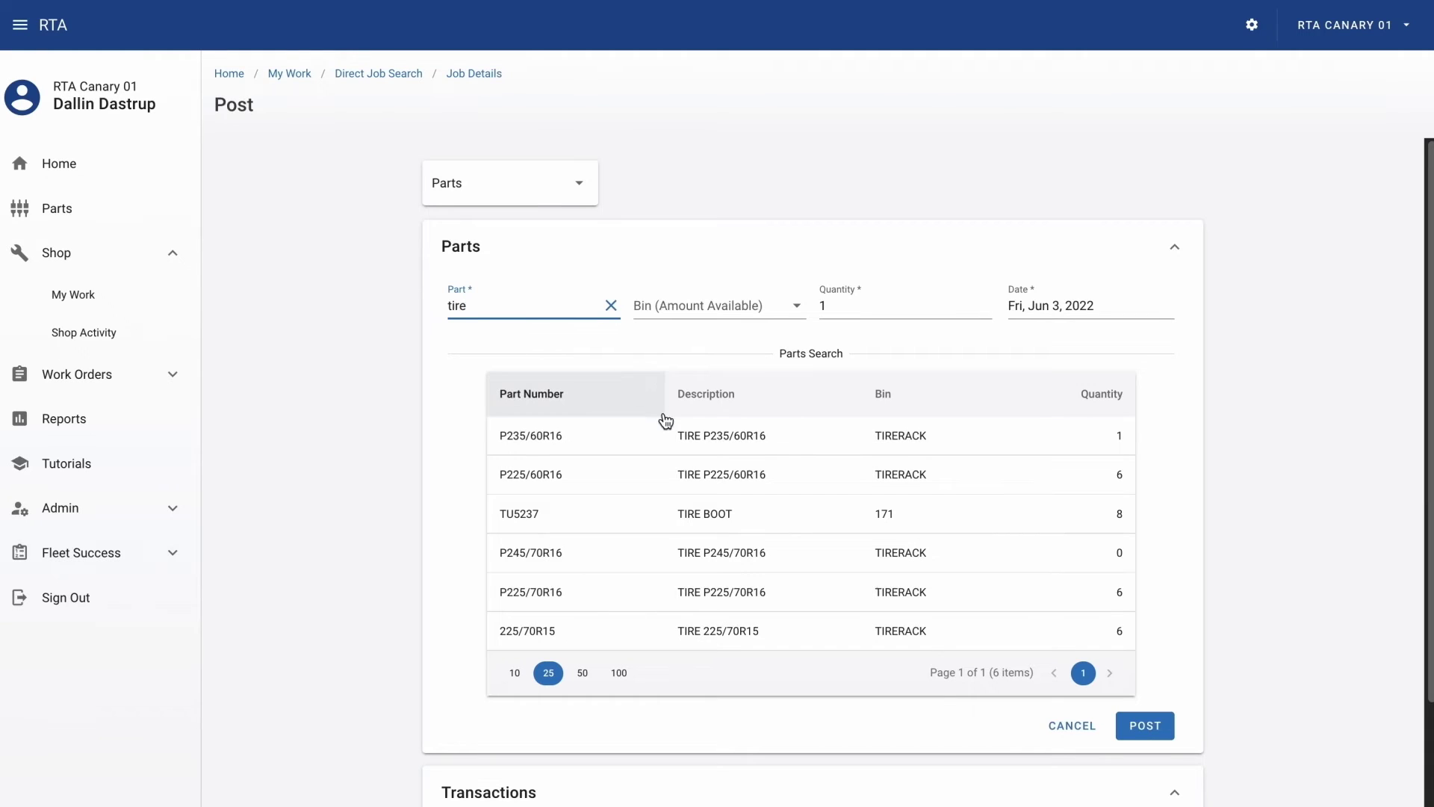
pyautogui.click(716, 449)
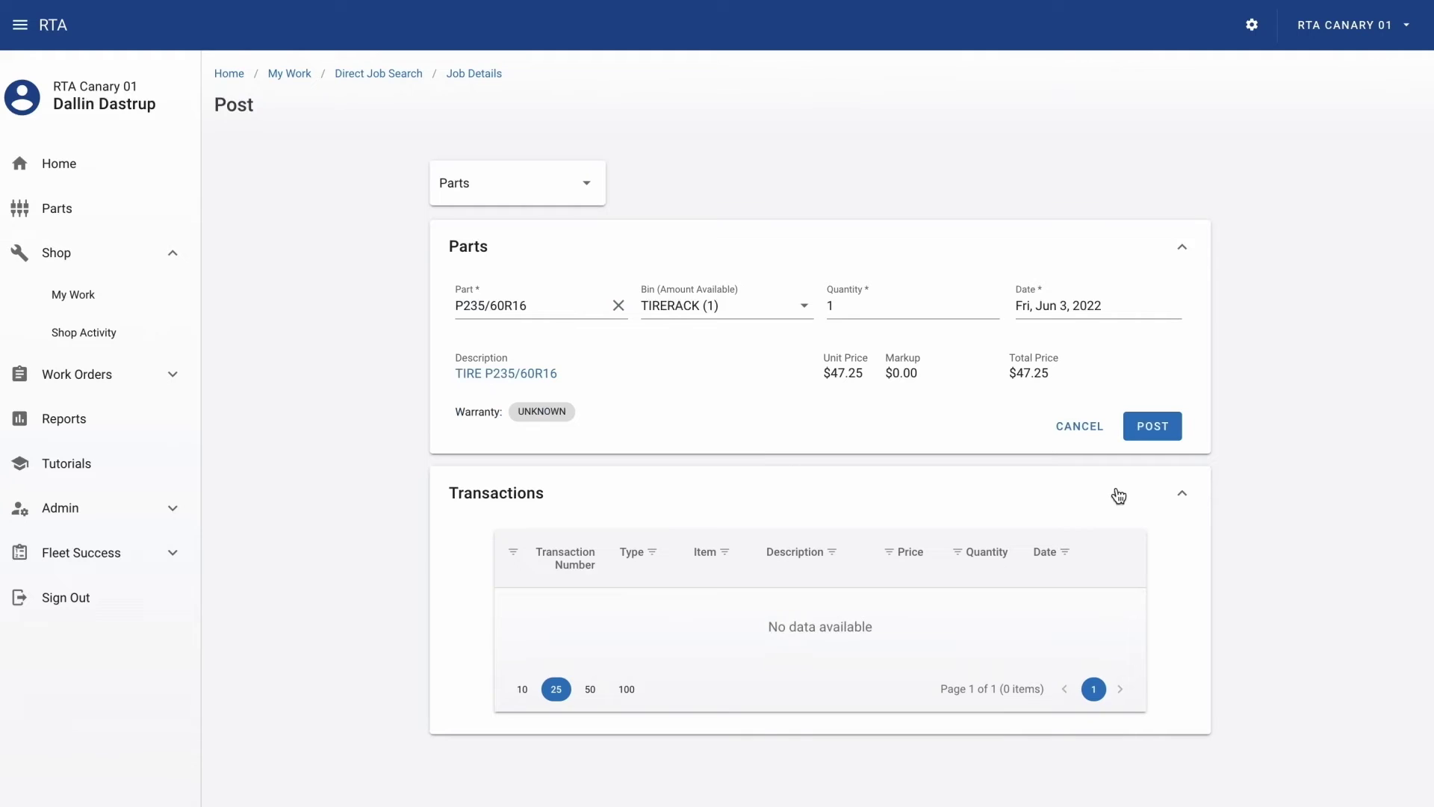
pyautogui.click(1174, 437)
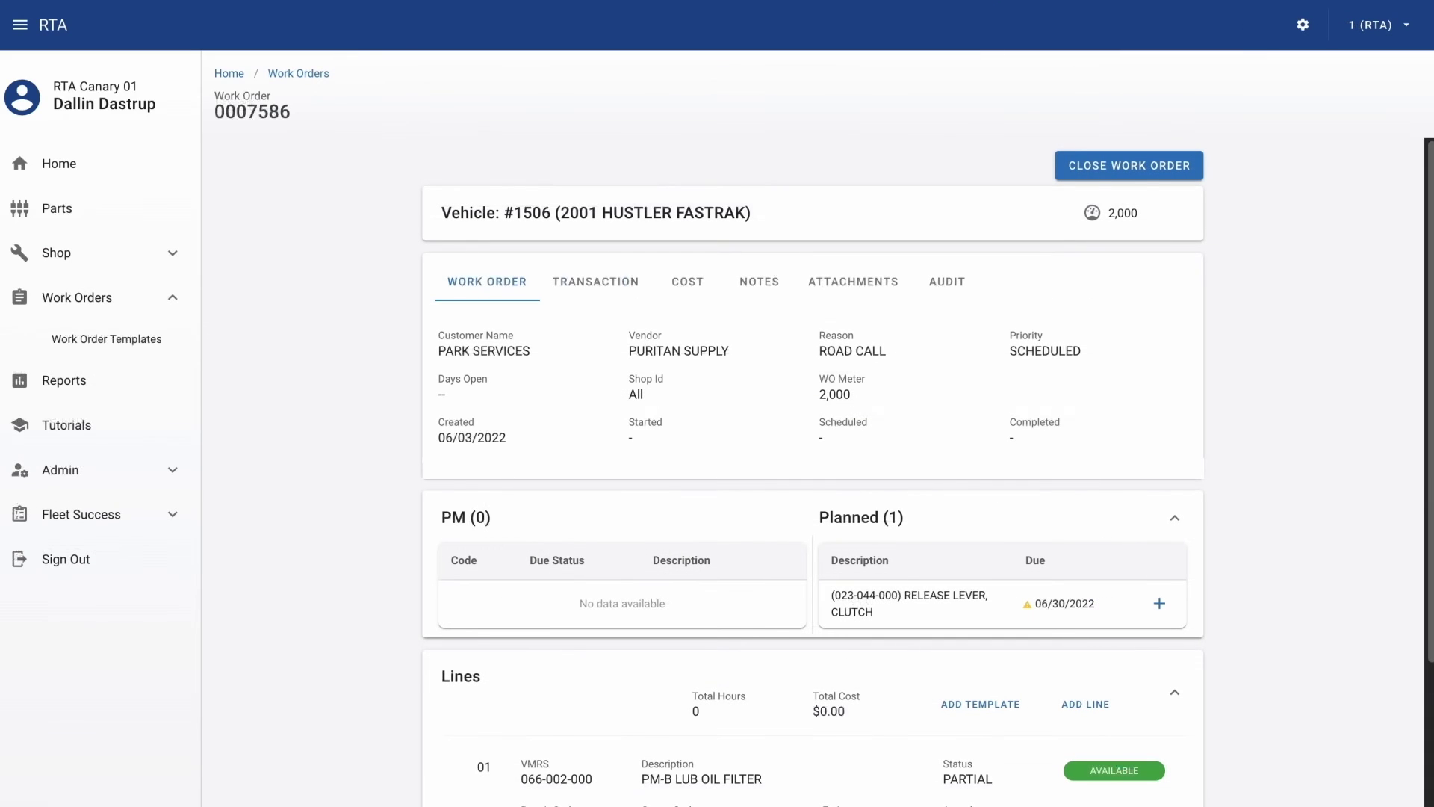
# Step: Go to the Work Order Templates list under Work Orders
pyautogui.click(141, 351)
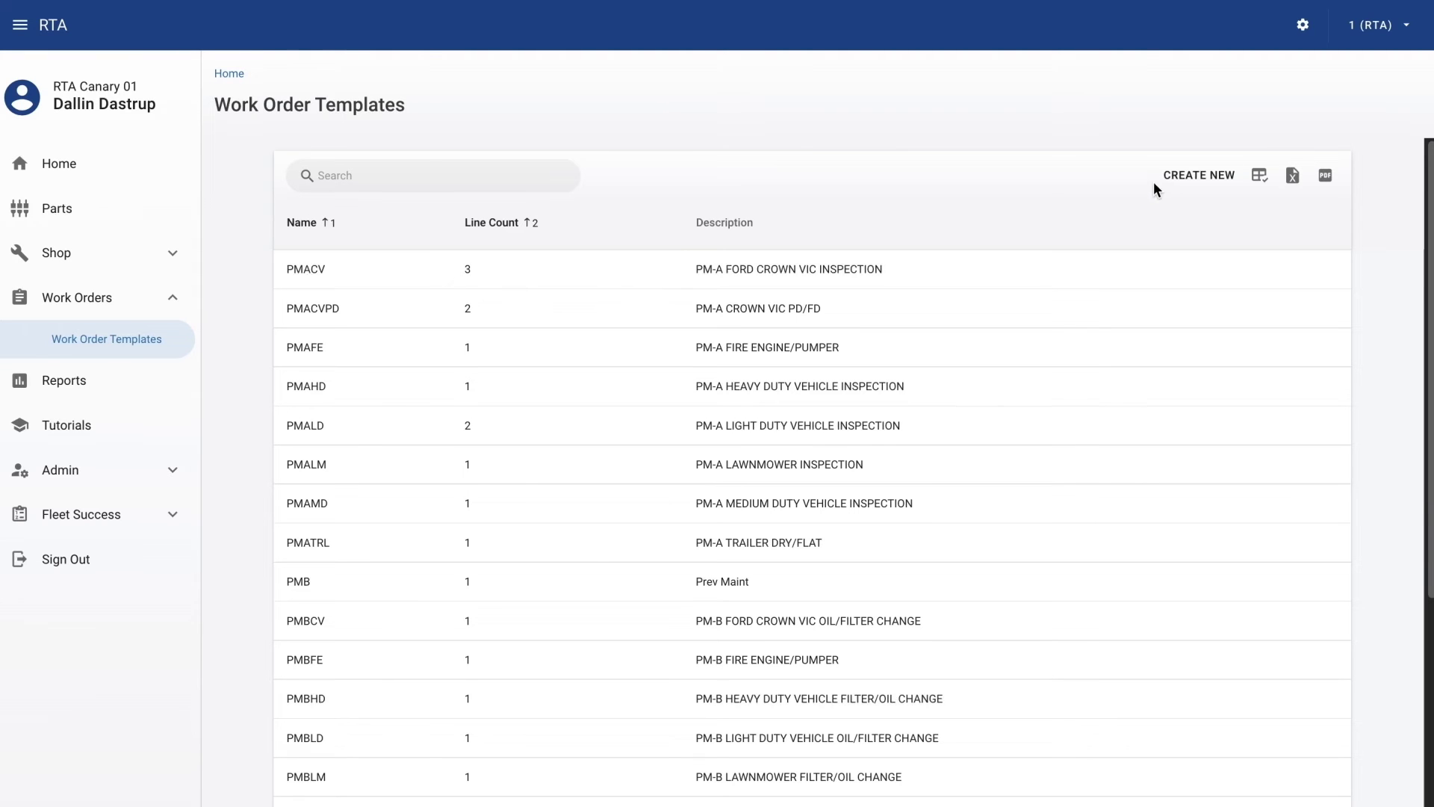
# Step: Create a new template named 'Maint' with description 'Preventative'
pyautogui.click(1170, 179)
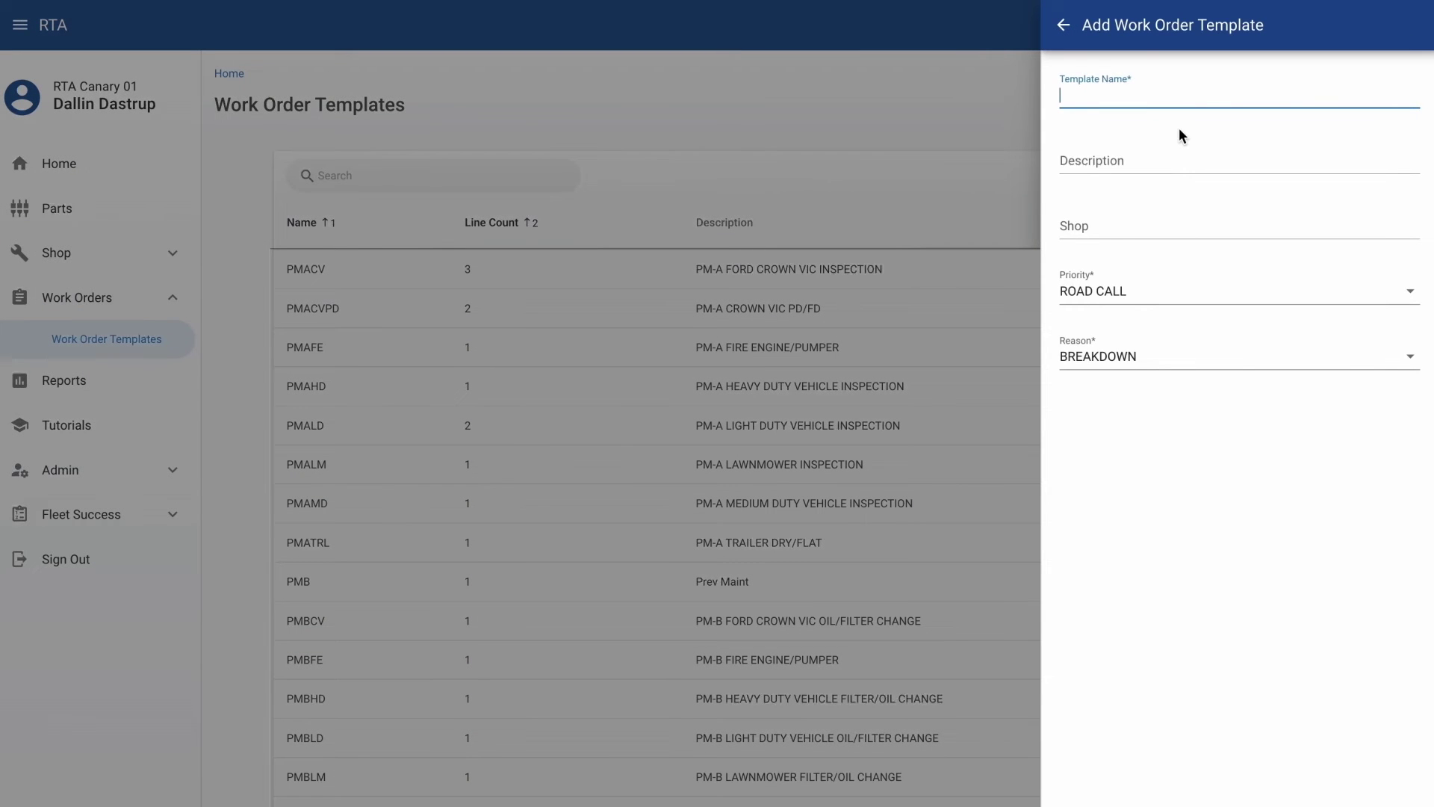
pyautogui.write('Maint')
pyautogui.press('Tab')
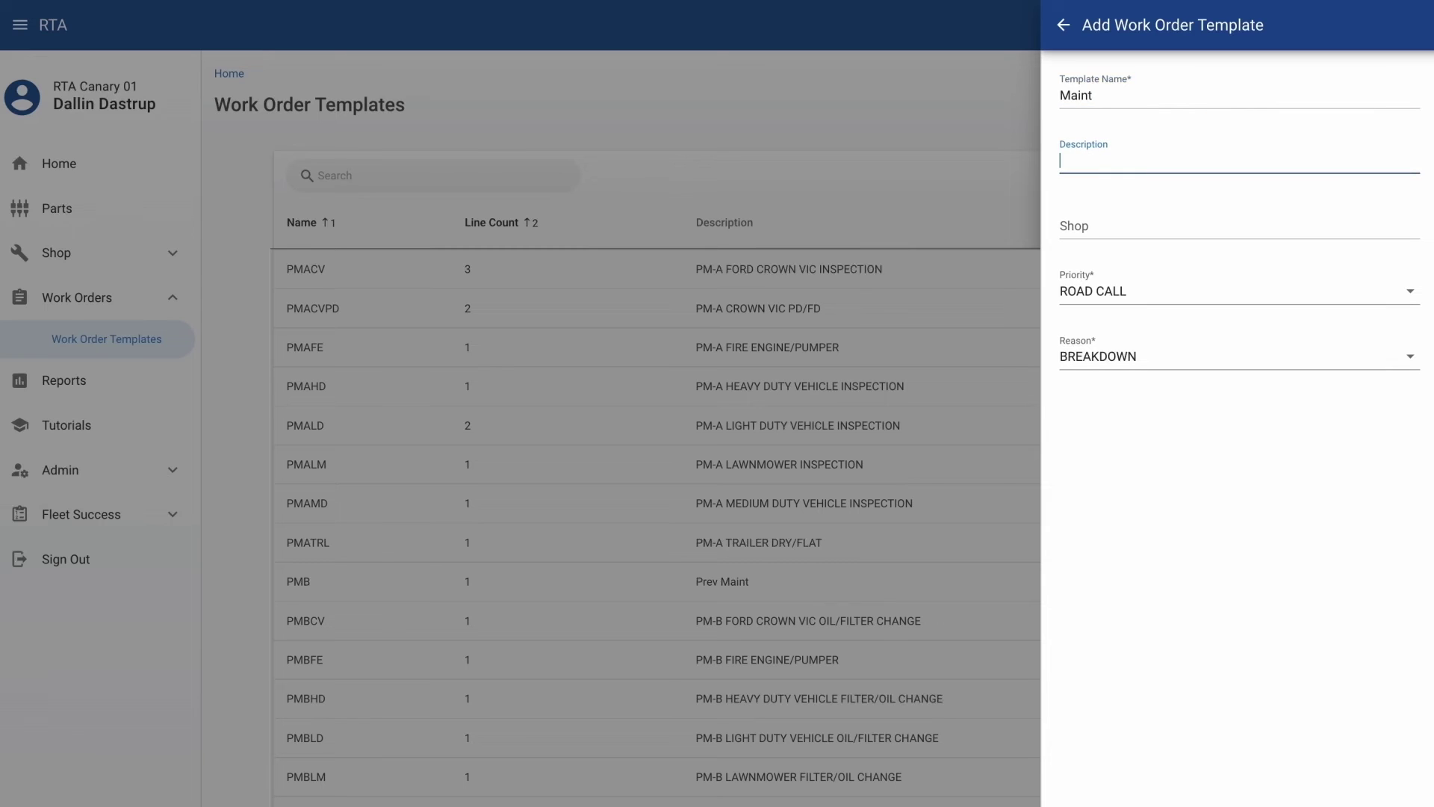
pyautogui.write('Preventative')
pyautogui.press('Return')
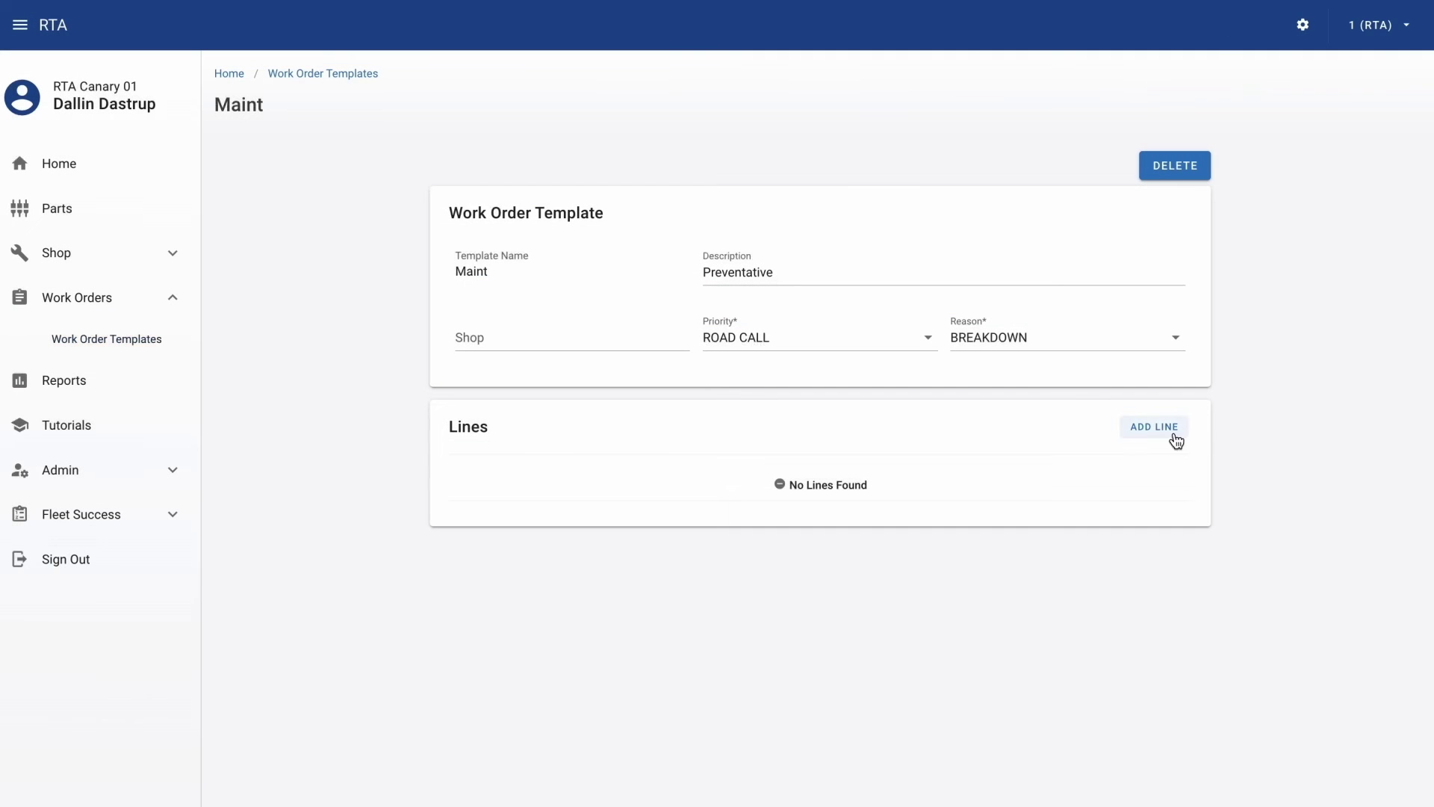
# Step: Add a line for the 045-038-000 Oil Filler Cap to the Maint template
pyautogui.click(1176, 432)
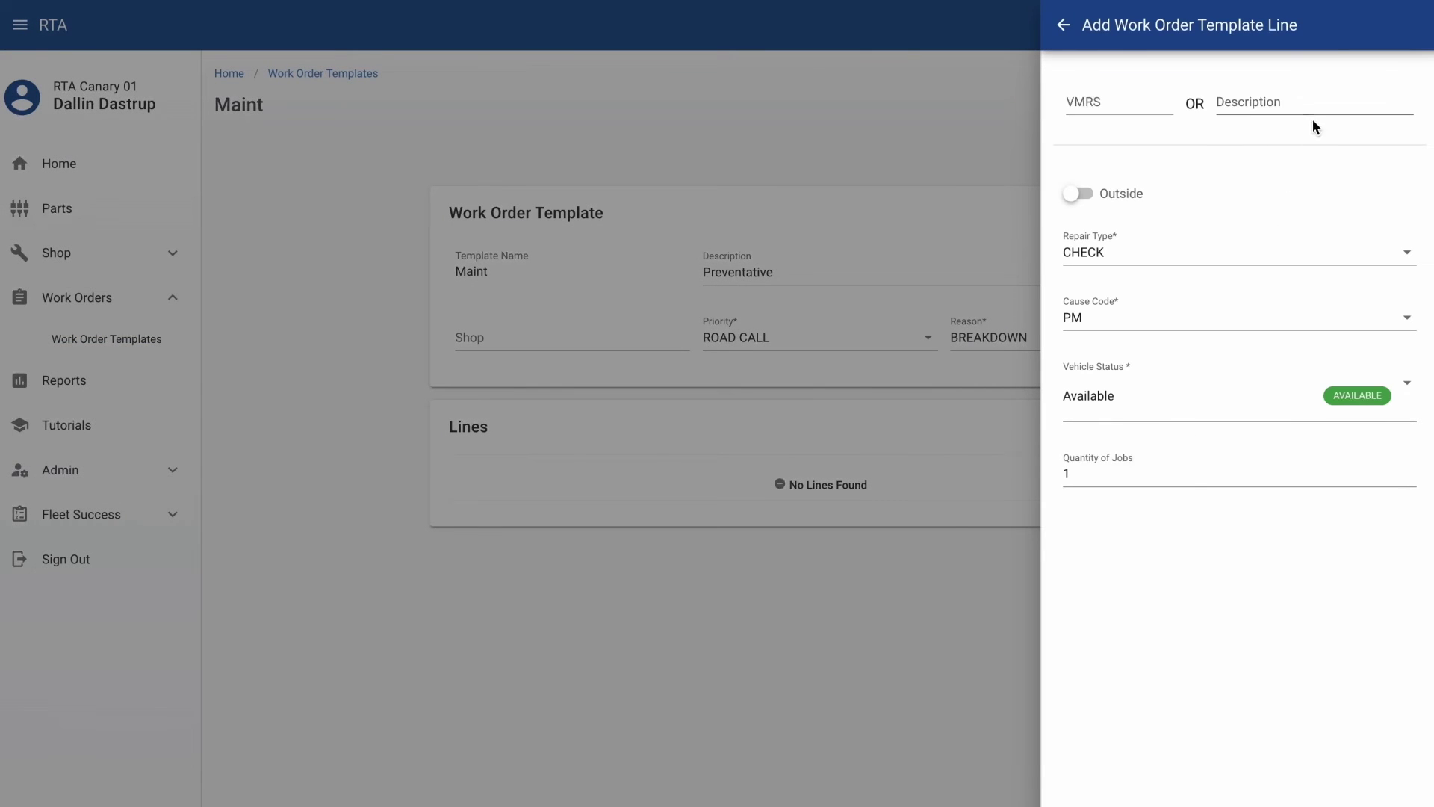
pyautogui.click(1314, 112)
pyautogui.write('oil')
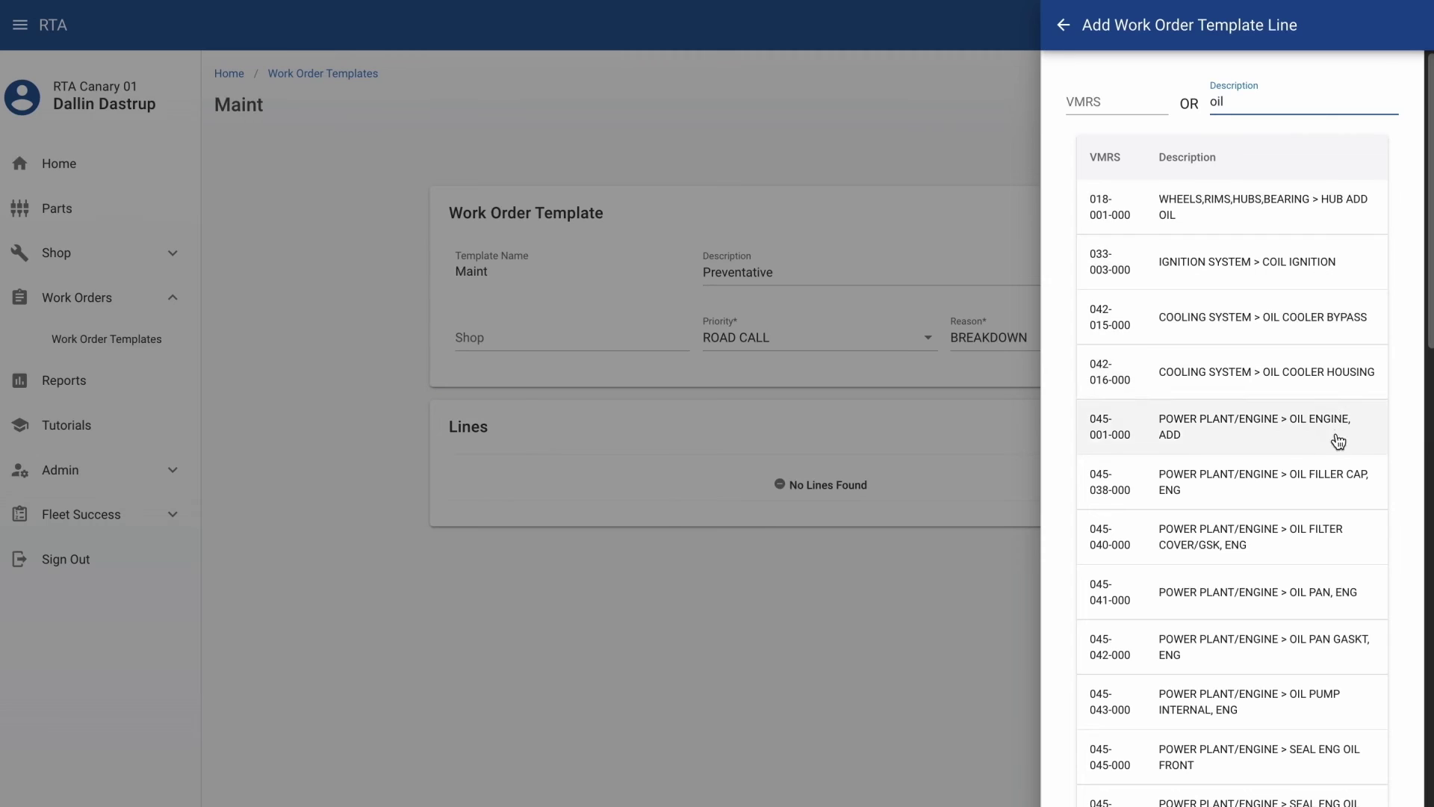
pyautogui.click(1333, 490)
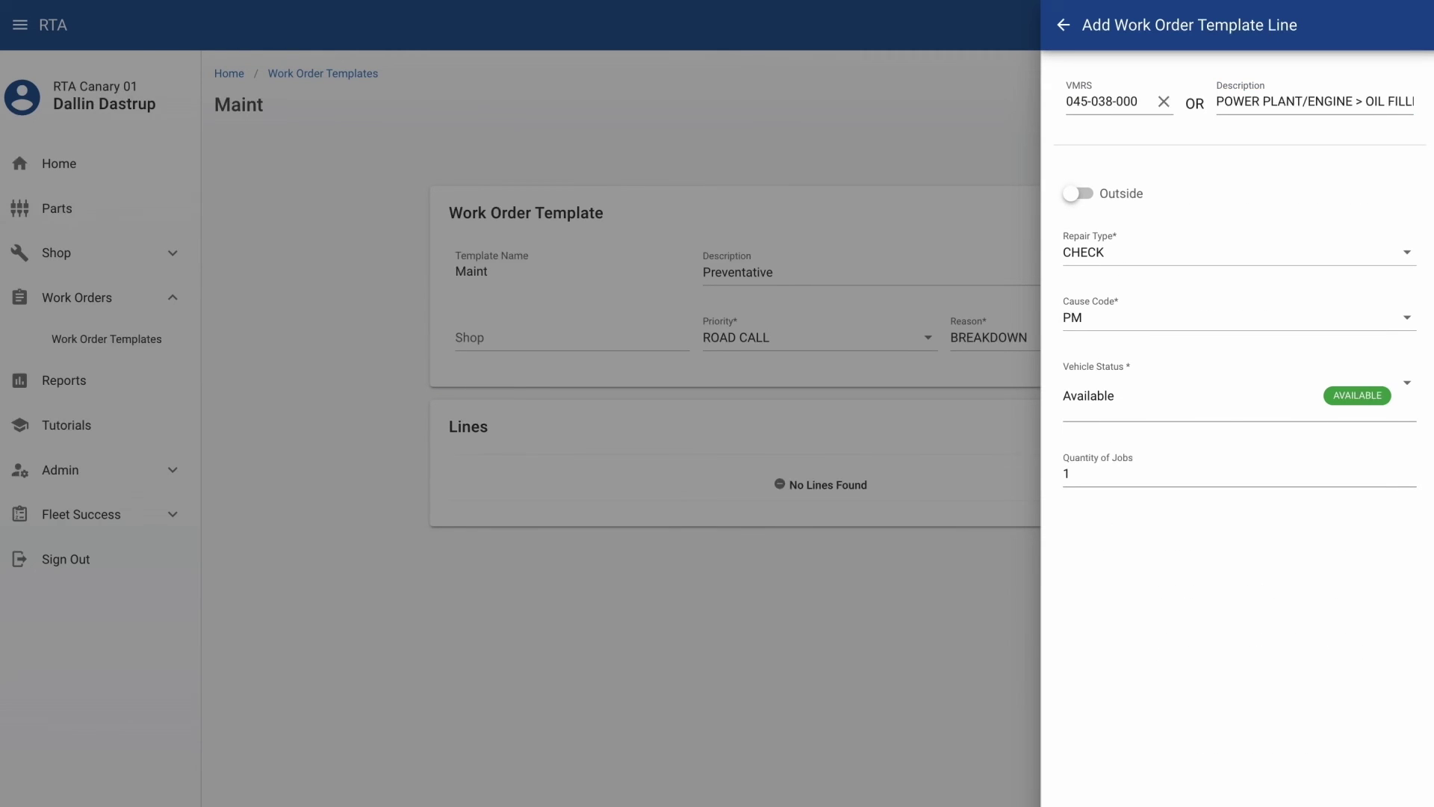
pyautogui.press('Return')
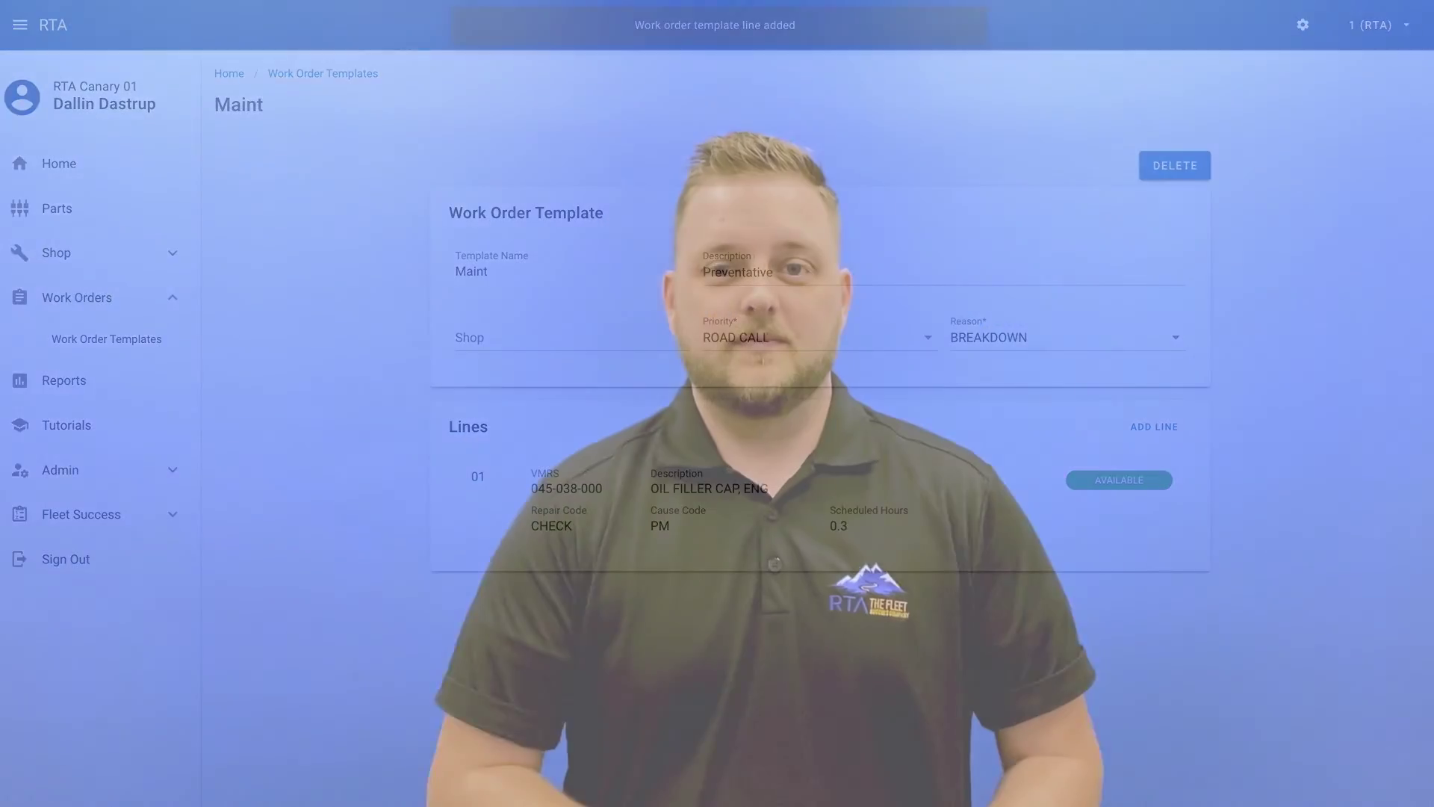